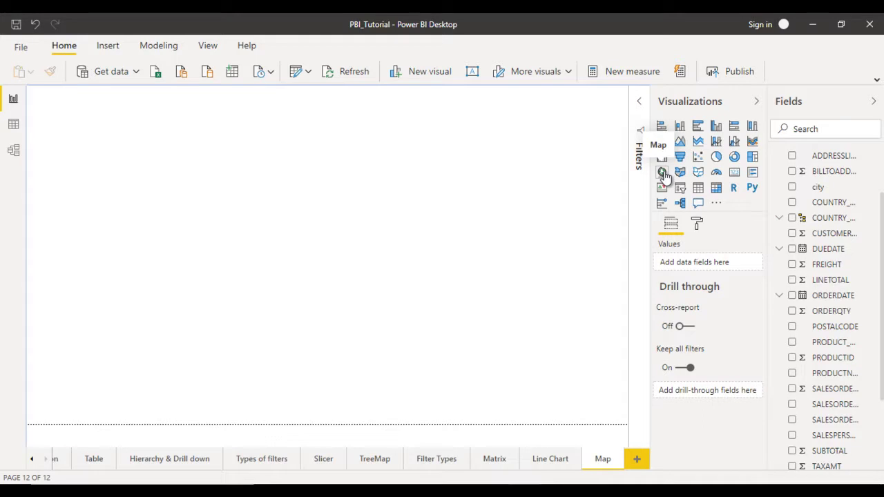
- Insert a blank map visual and resize it to fill most of the report canvas
left_click(661, 172)
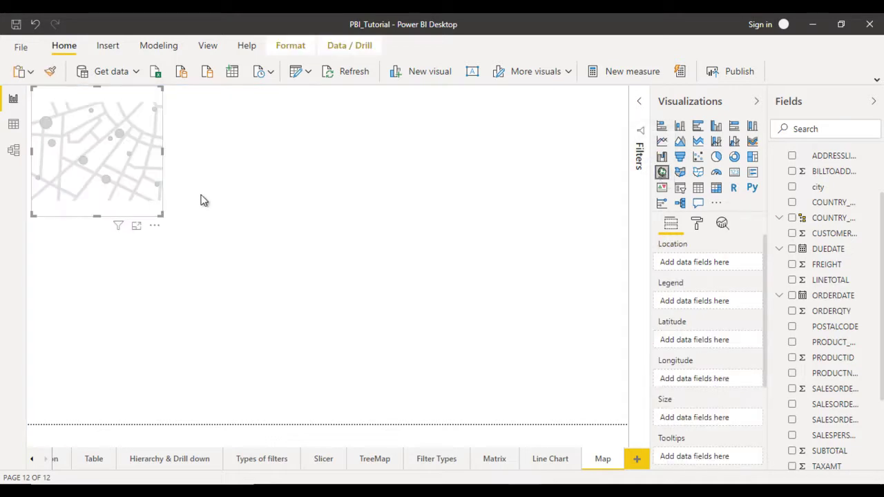
left_click_drag(160, 216, 627, 423)
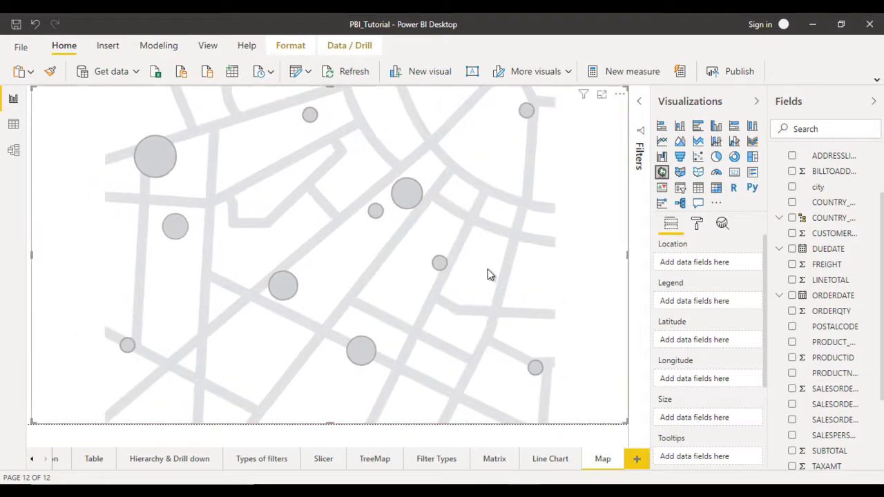
left_click_drag(679, 261, 685, 376)
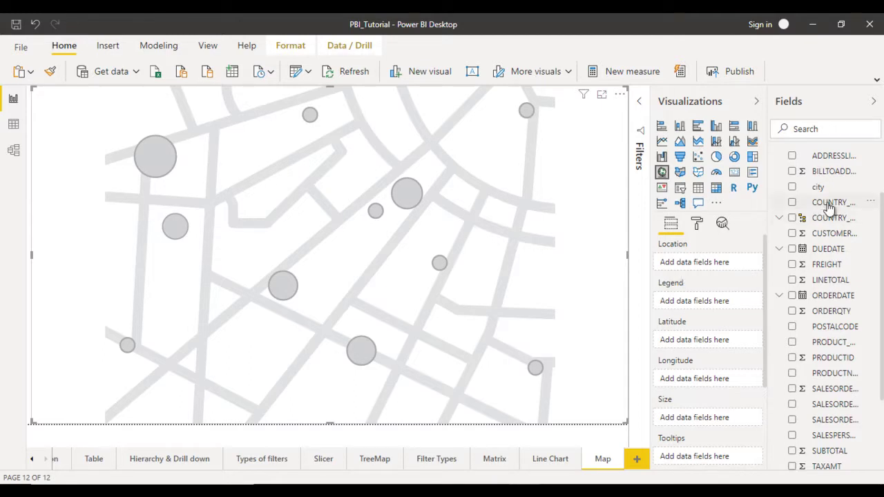
- Put the COUNTRY_NAME field in the map's Location well
left_click_drag(829, 207, 718, 266)
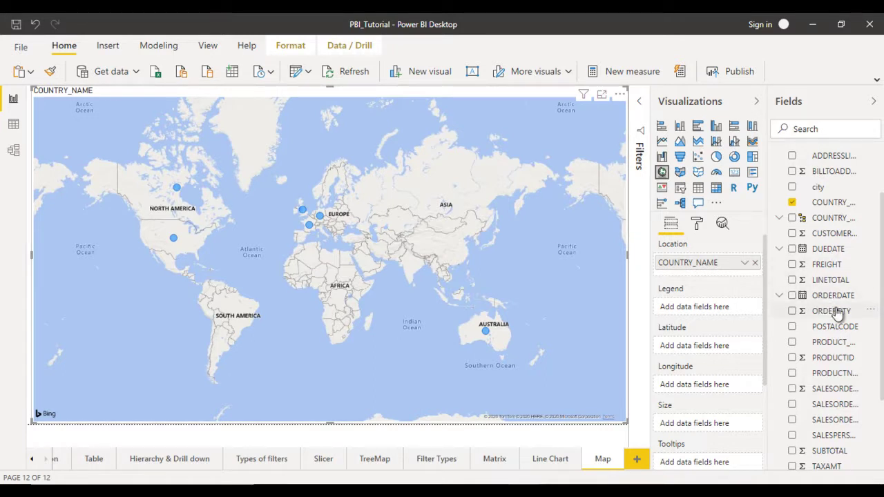
- Size bubbles by summed ORDERQTY and read the country tooltips, e.g. Australia 18288
left_click_drag(837, 312, 710, 422)
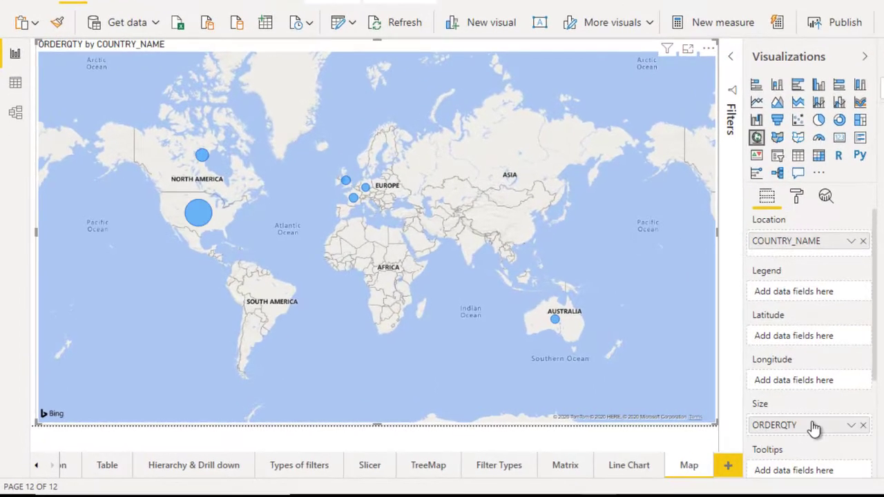
left_click(850, 425)
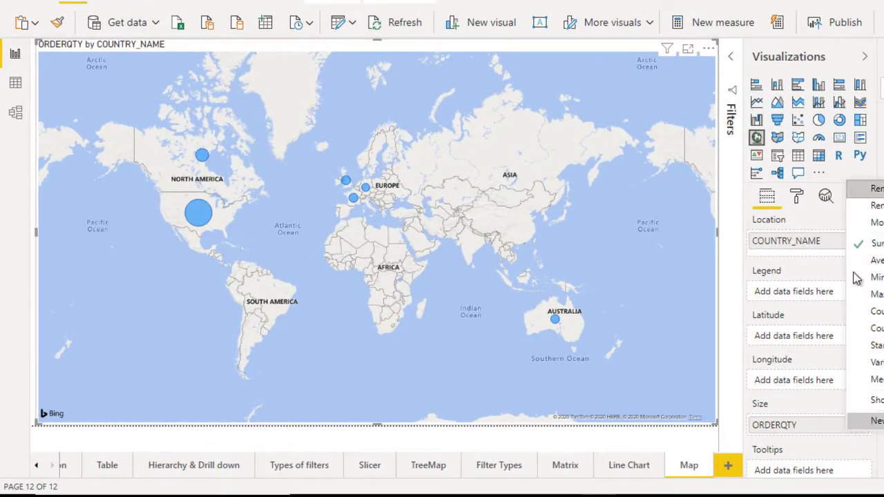
left_click(874, 245)
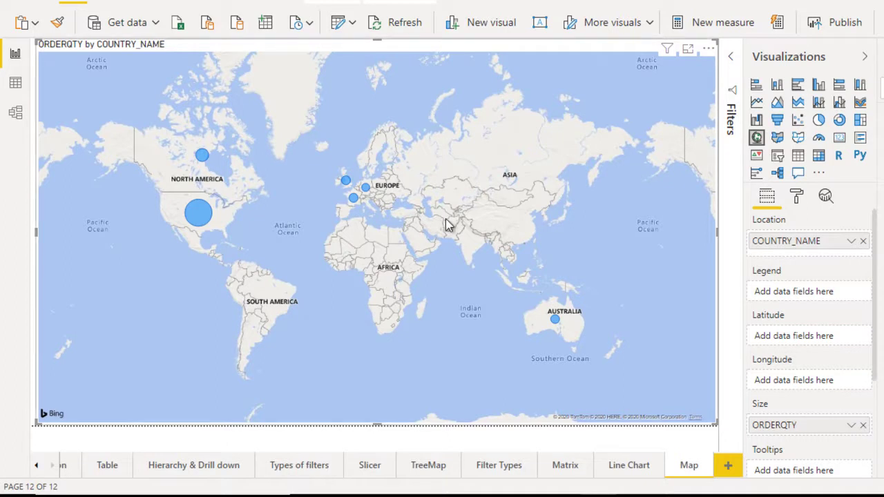
mouse_move(211, 221)
mouse_move(202, 158)
mouse_move(355, 202)
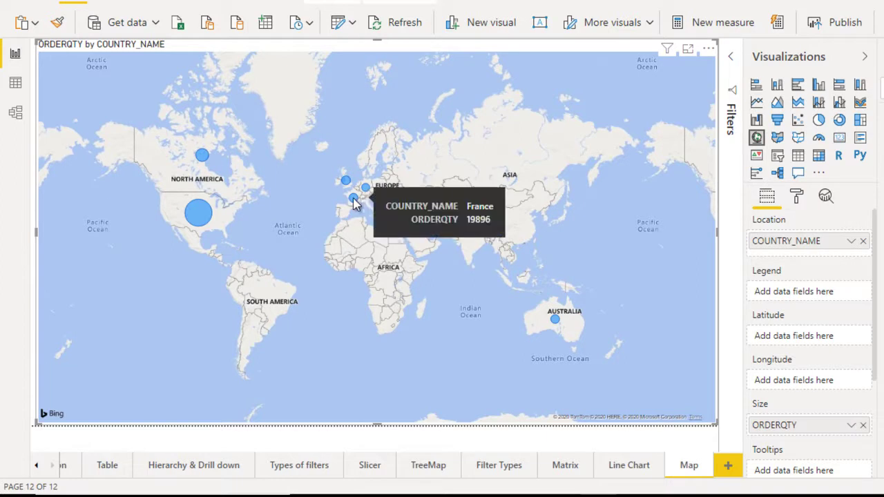
mouse_move(346, 183)
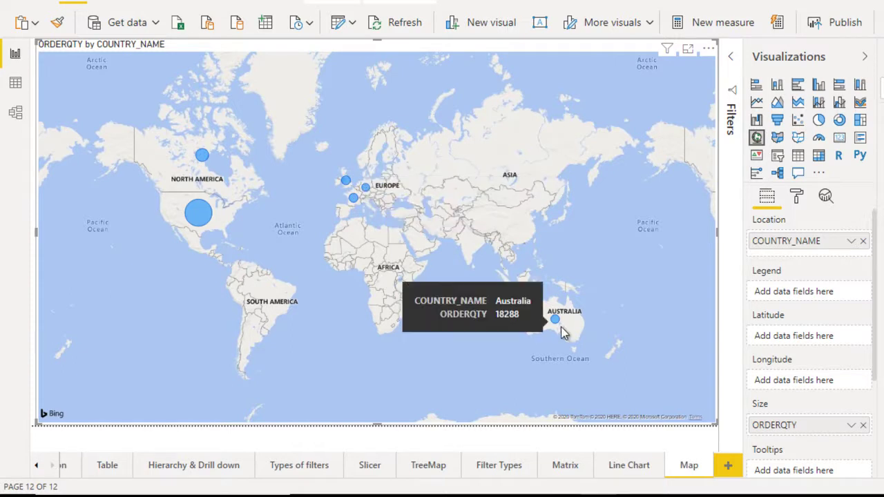
mouse_move(556, 323)
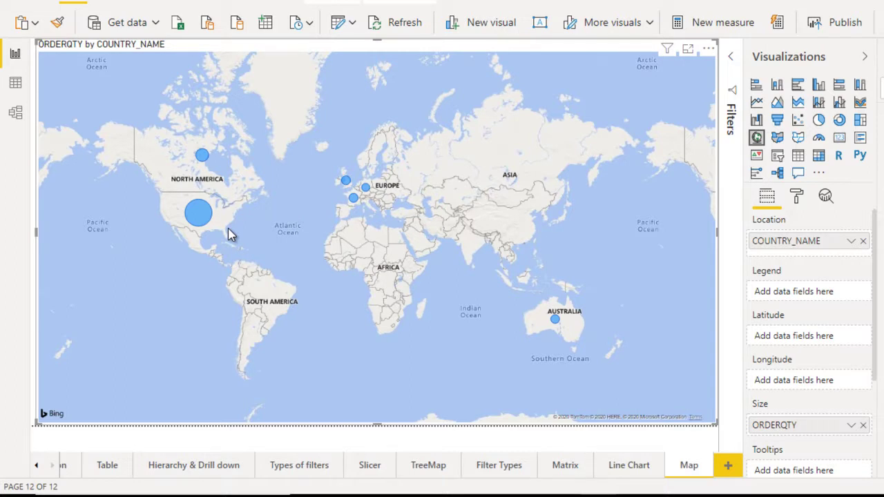
- Under Format > Data colors, set the default colour to red and turn Show all on
left_click(797, 199)
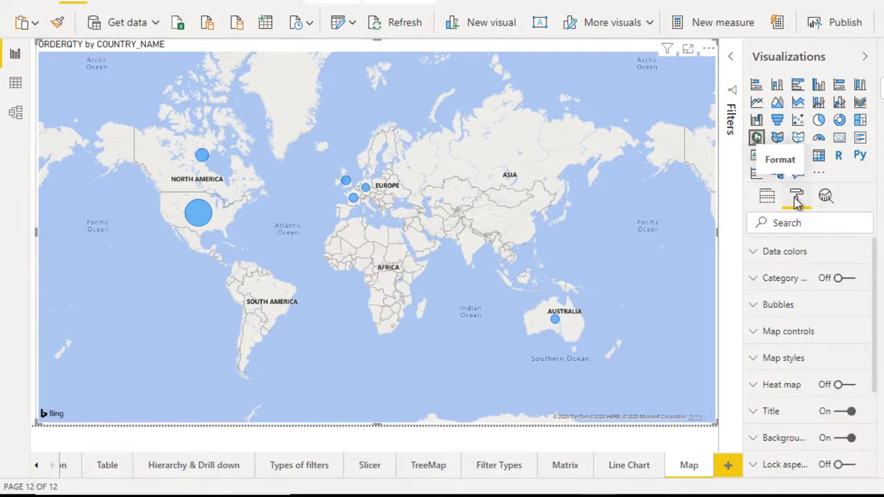
left_click(784, 252)
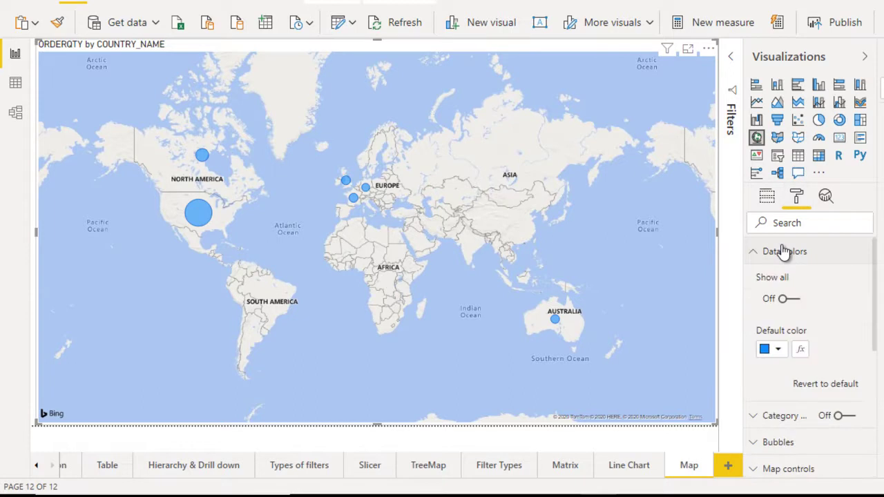
left_click(773, 350)
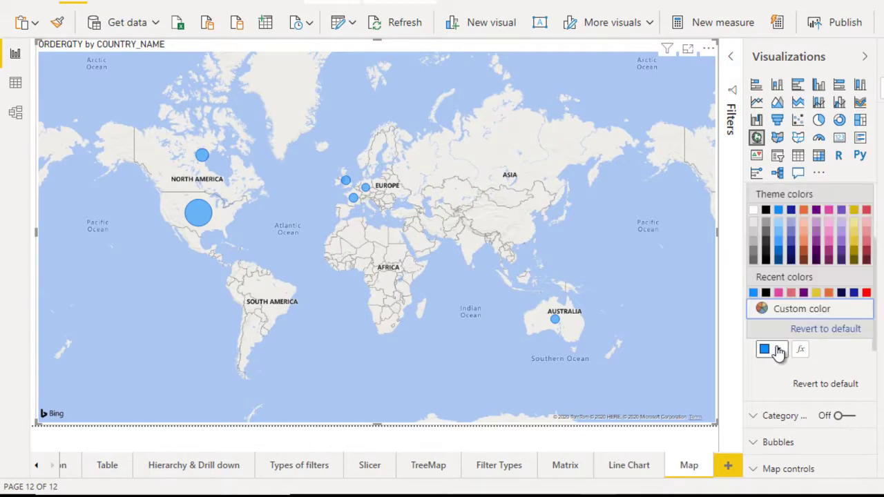
left_click(867, 295)
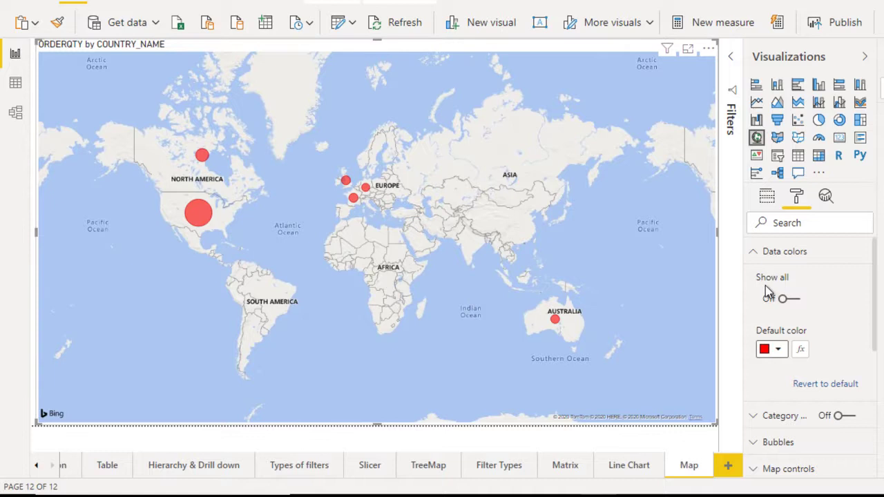
left_click(787, 298)
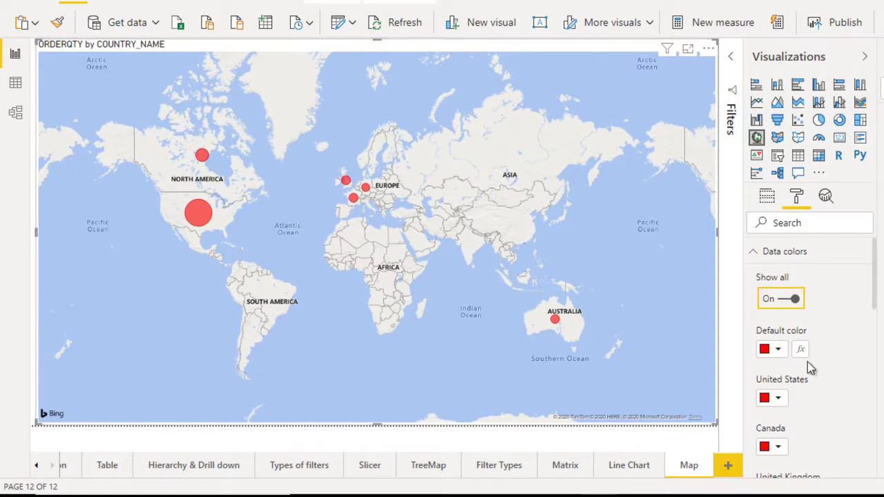
left_click_drag(874, 299, 874, 438)
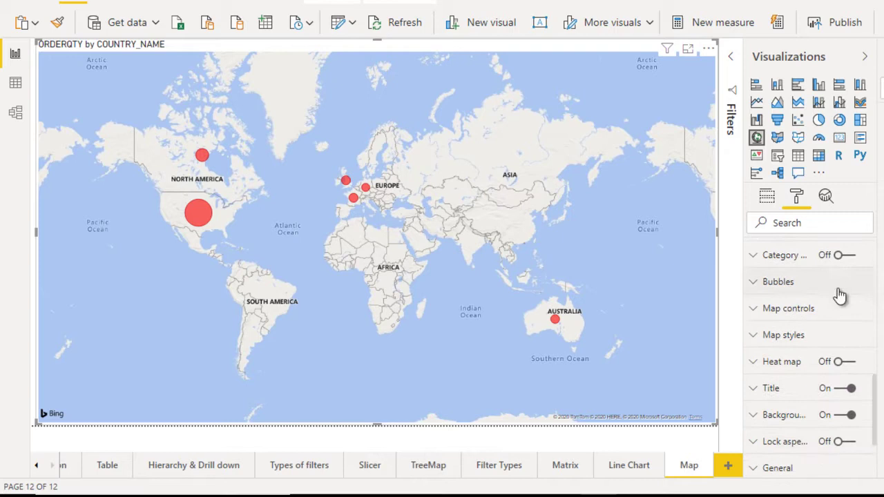
- Turn Category labels on and set the bubble size to 11
left_click(842, 255)
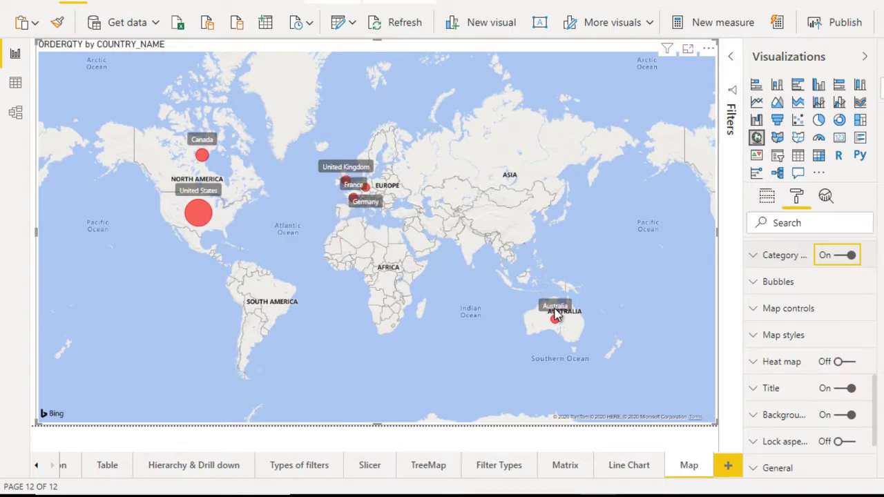
left_click(772, 289)
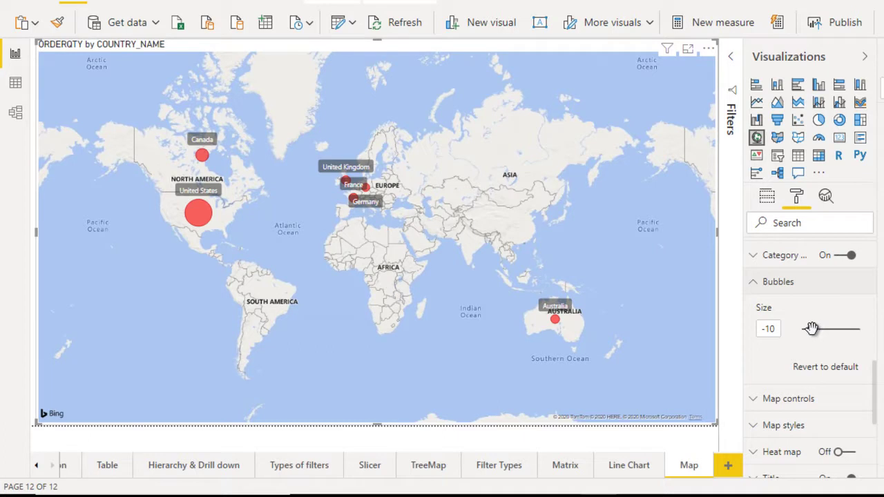
left_click_drag(811, 327, 816, 329)
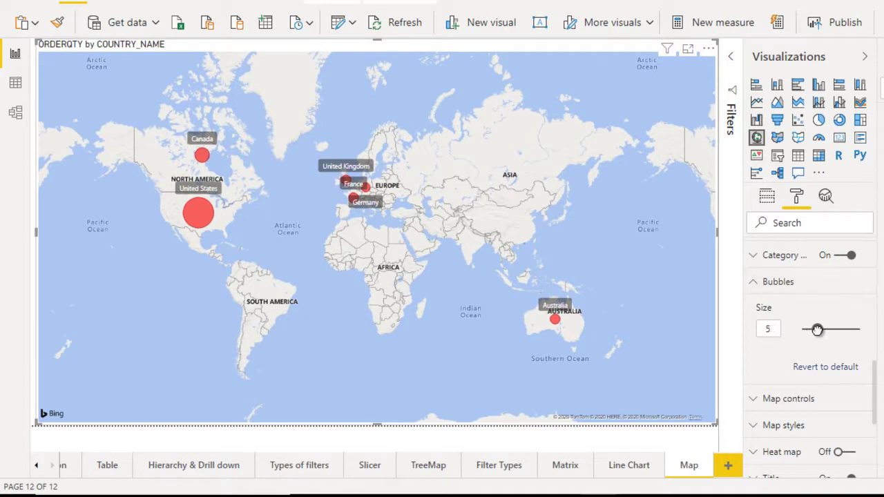
left_click_drag(816, 329, 819, 329)
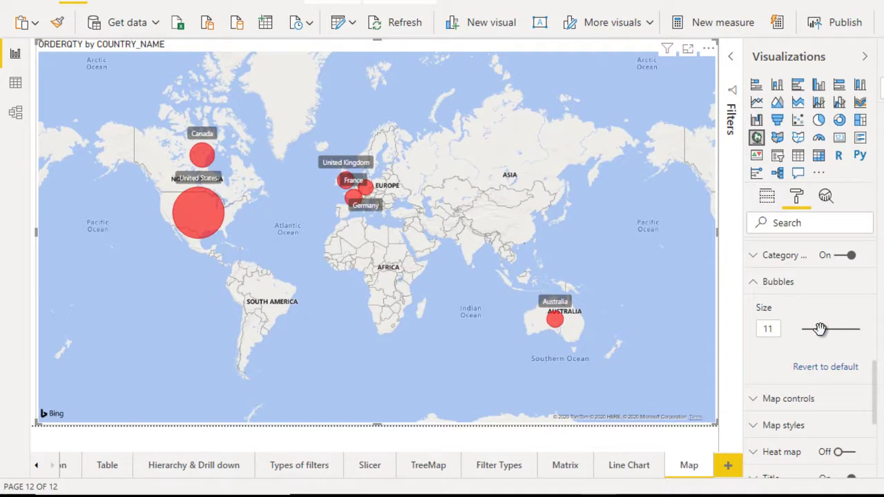
- Turn on Zoom buttons in the map's Map controls settings
left_click(778, 283)
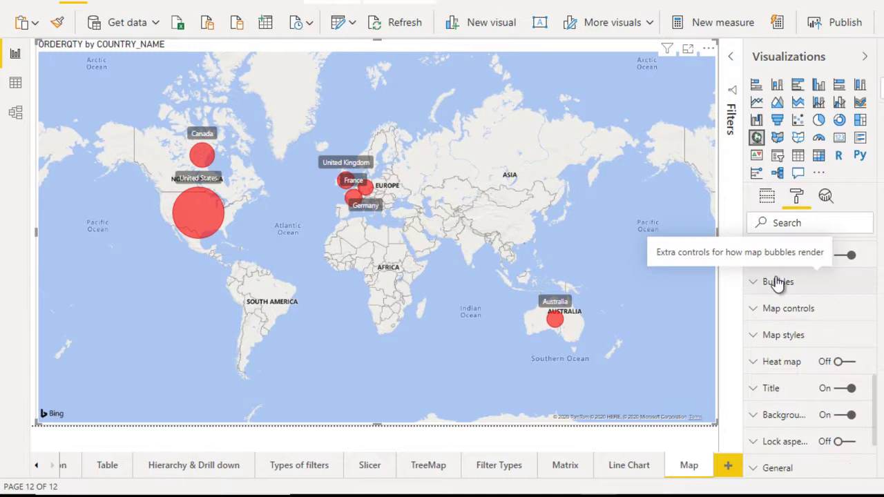
left_click(815, 316)
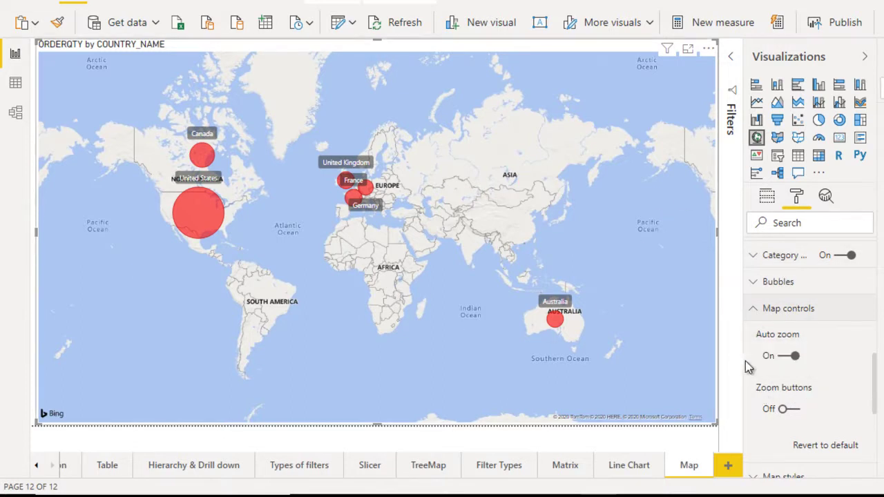
left_click(797, 413)
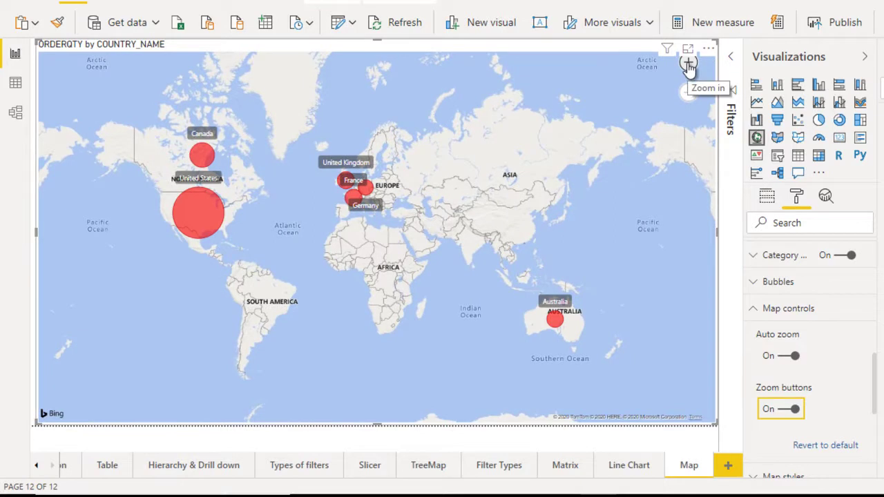
- Zoom the map in two levels, then back out to the whole world
left_click(689, 64)
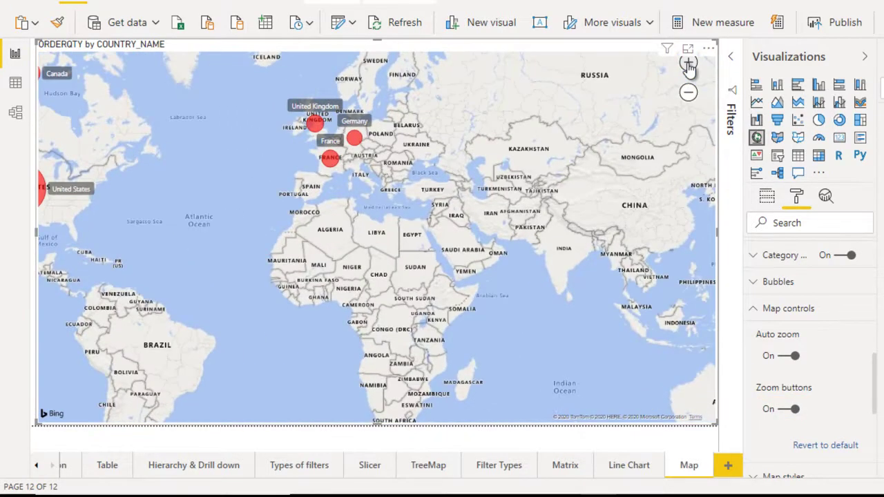
left_click(689, 64)
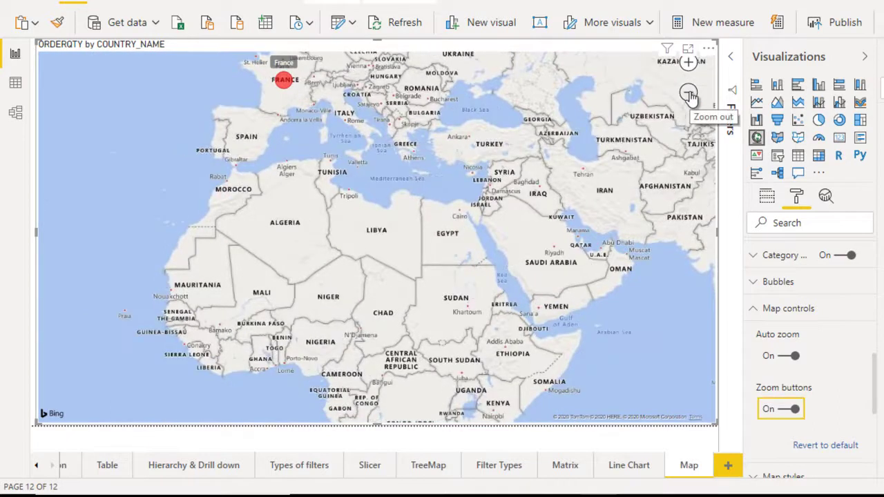
left_click(688, 93)
left_click(689, 93)
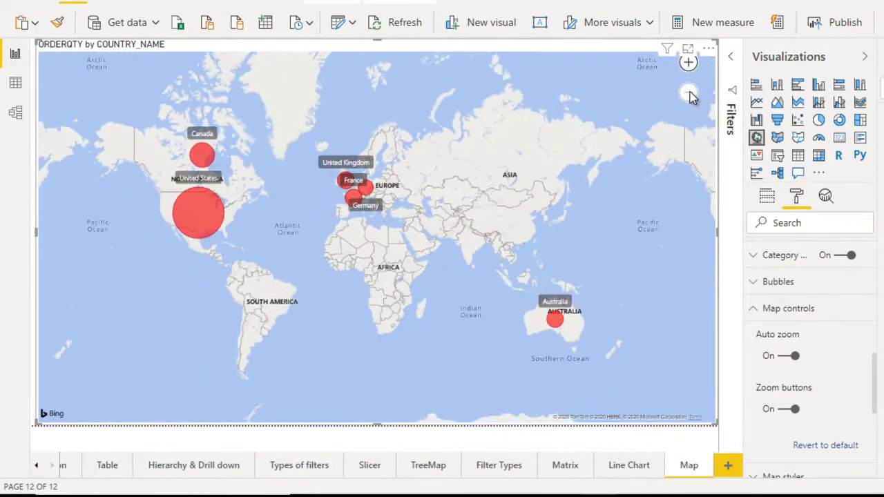
- In Map styles, preview the Dark and Light map themes
left_click(781, 313)
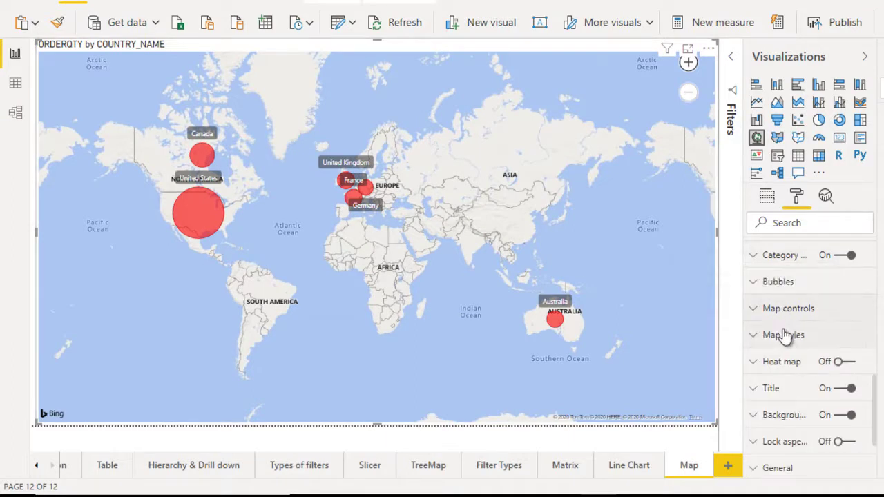
left_click(791, 335)
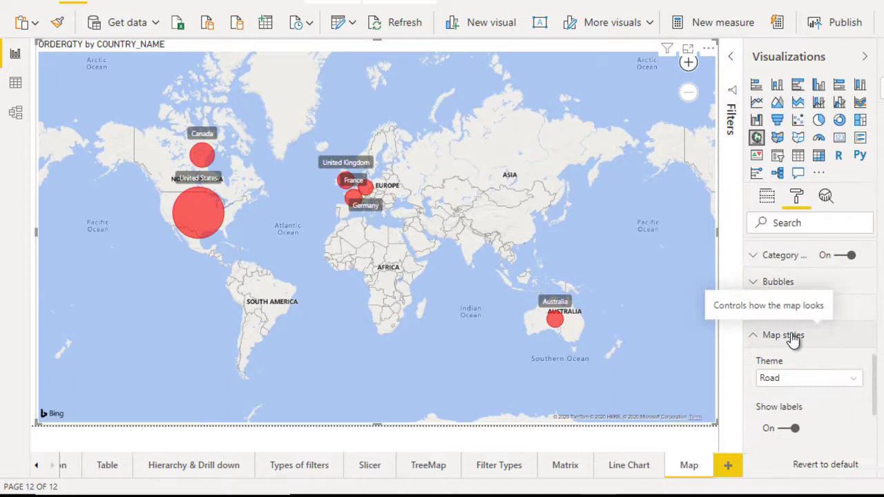
left_click(802, 381)
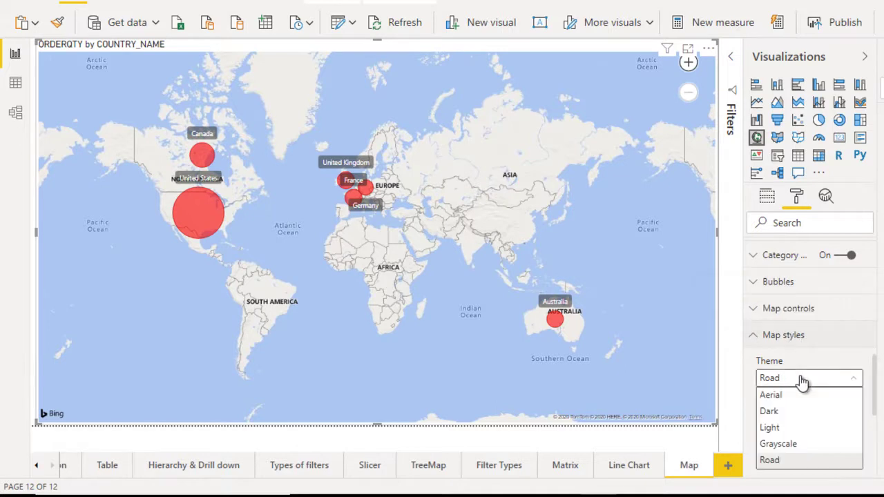
left_click(789, 413)
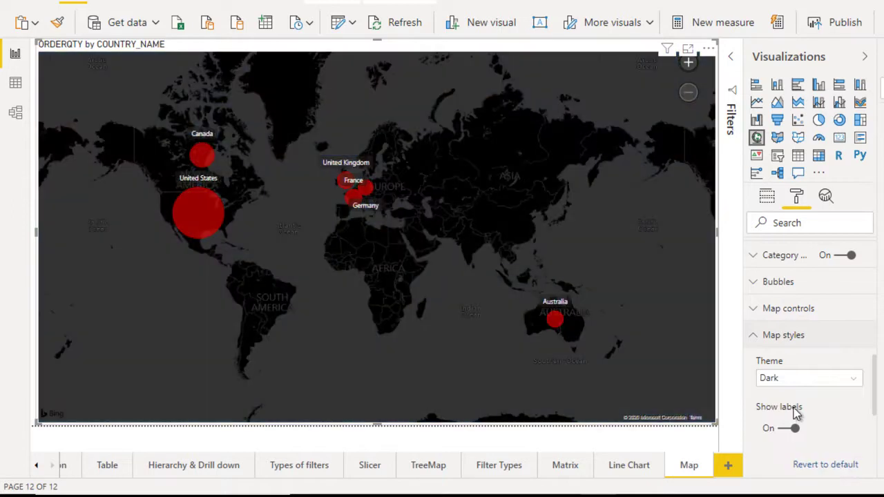
left_click(819, 388)
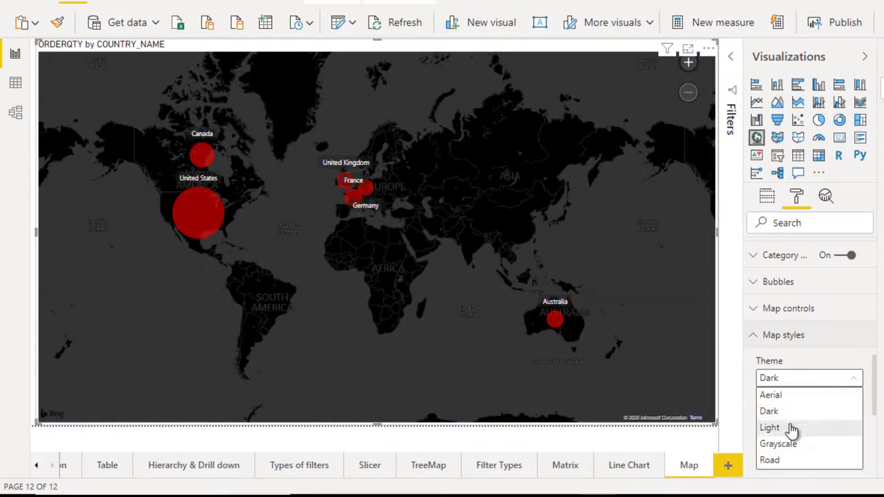
left_click(787, 427)
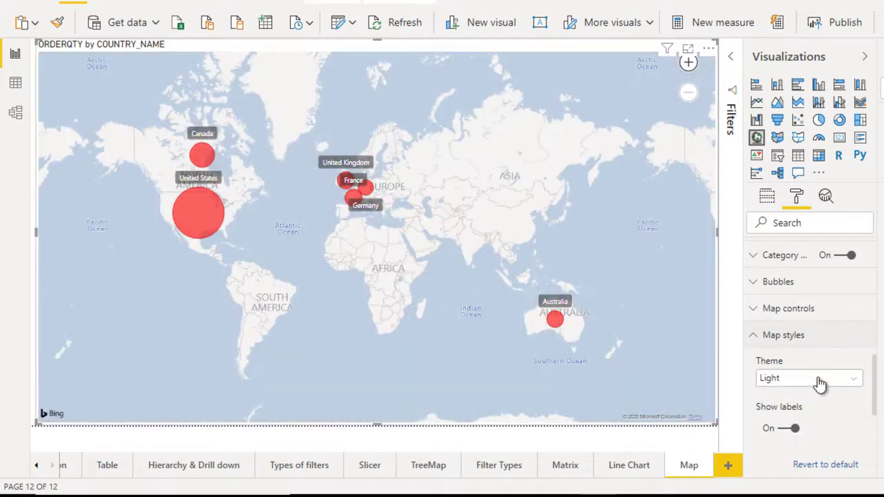
- Preview the Grayscale and Aerial themes, then set the map theme to Road
left_click(819, 381)
left_click(787, 443)
left_click(809, 381)
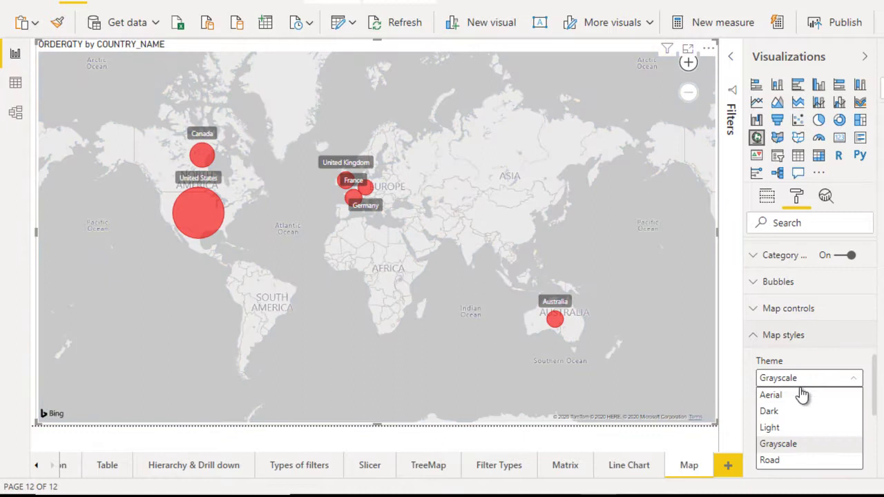
left_click(803, 395)
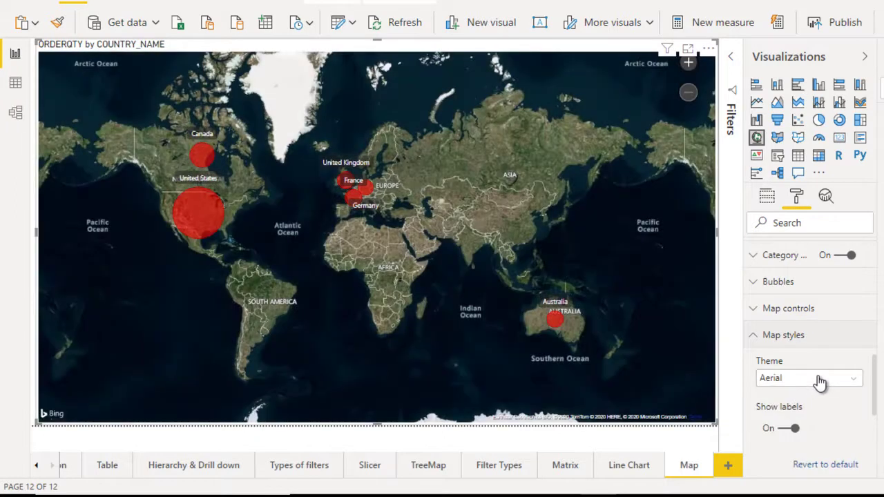
left_click(819, 379)
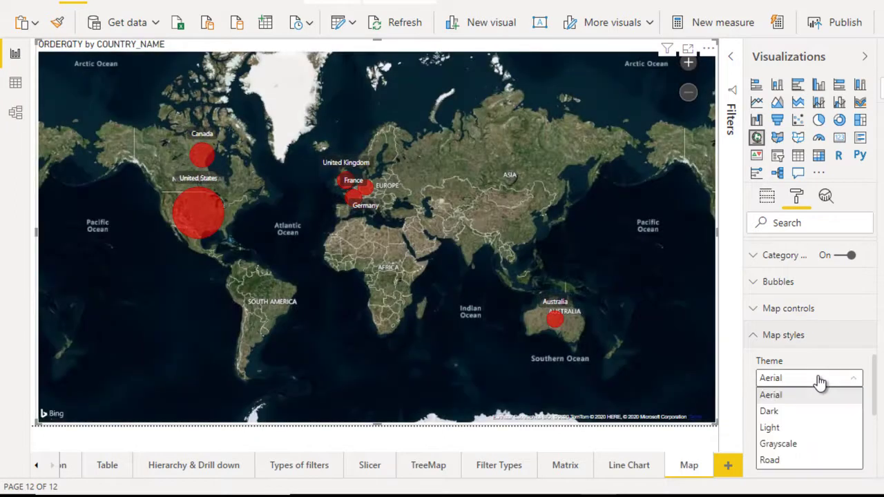
left_click(780, 461)
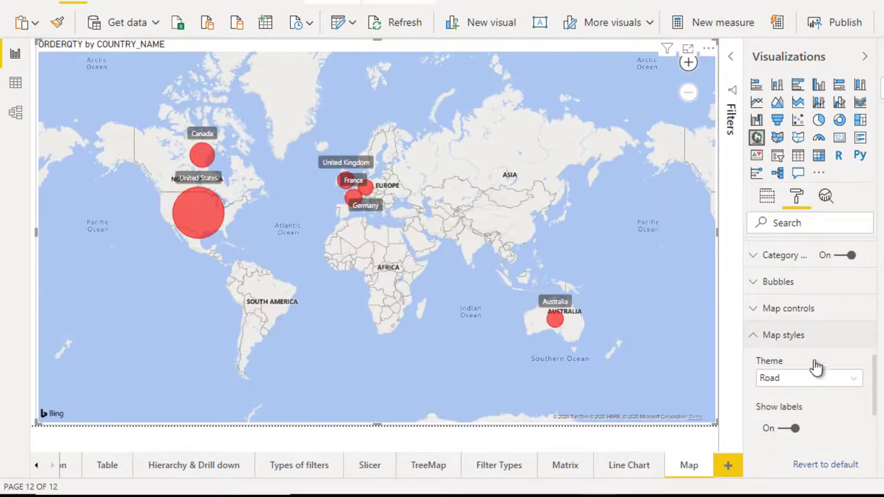
left_click(786, 339)
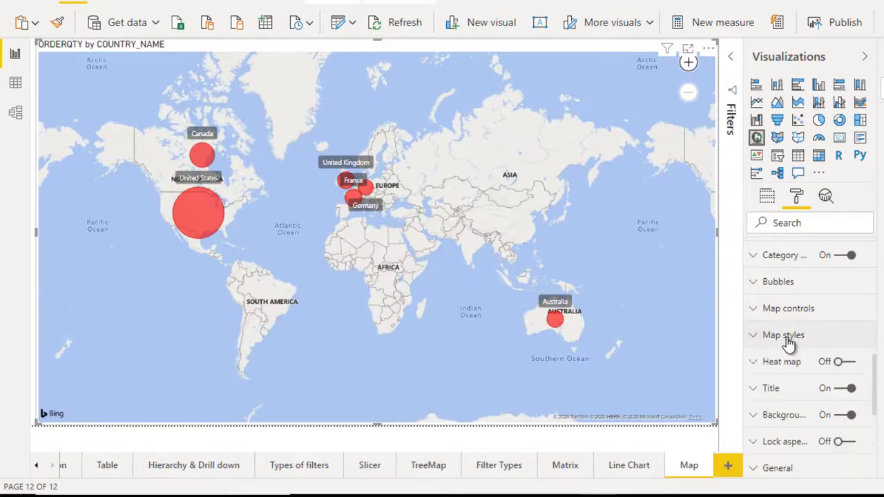
- Set the map visual's background colour to pink at 0% transparency
left_click(782, 393)
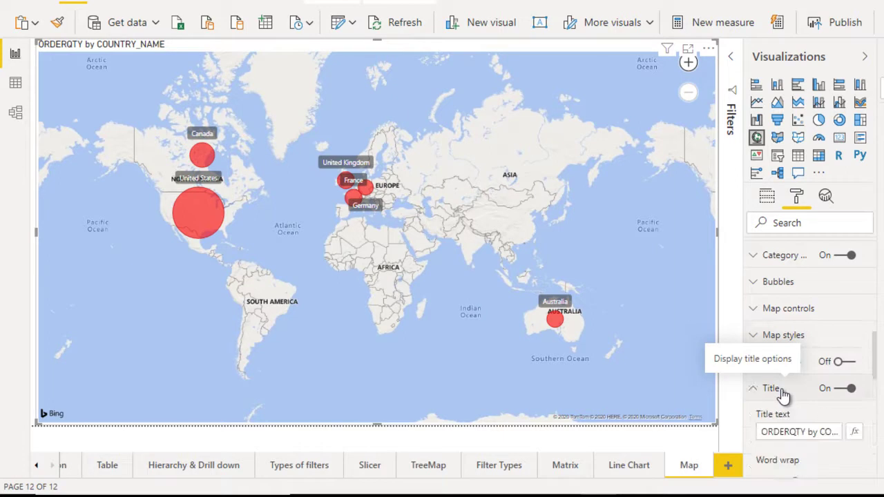
left_click(782, 392)
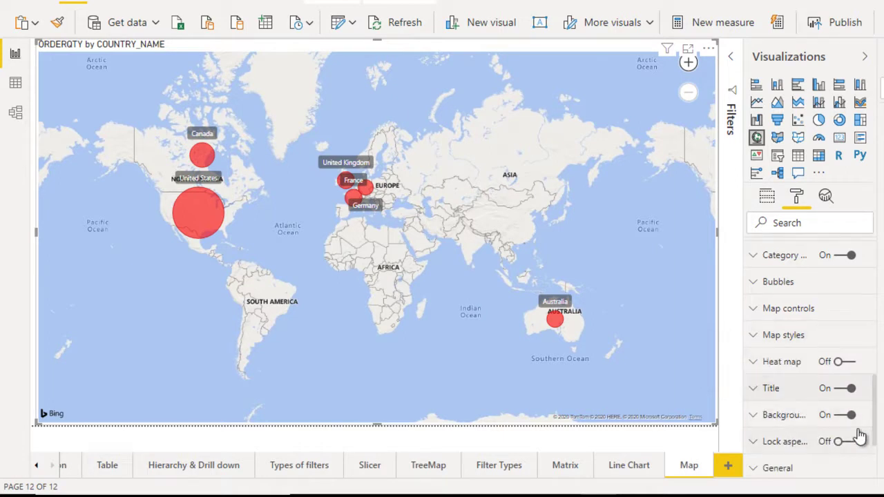
left_click_drag(873, 425, 878, 459)
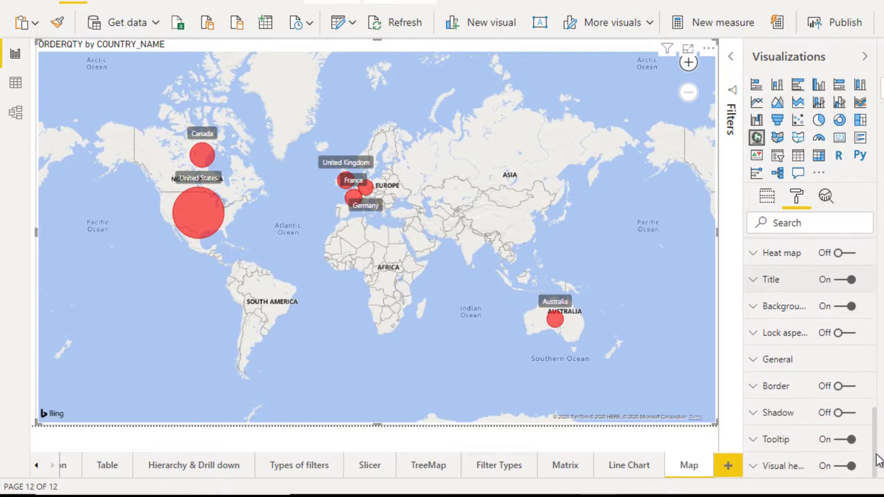
left_click(757, 313)
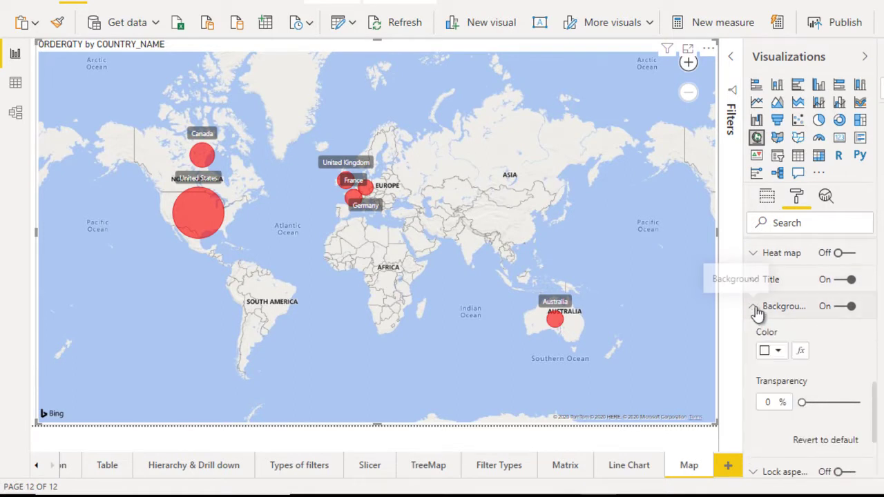
left_click(776, 353)
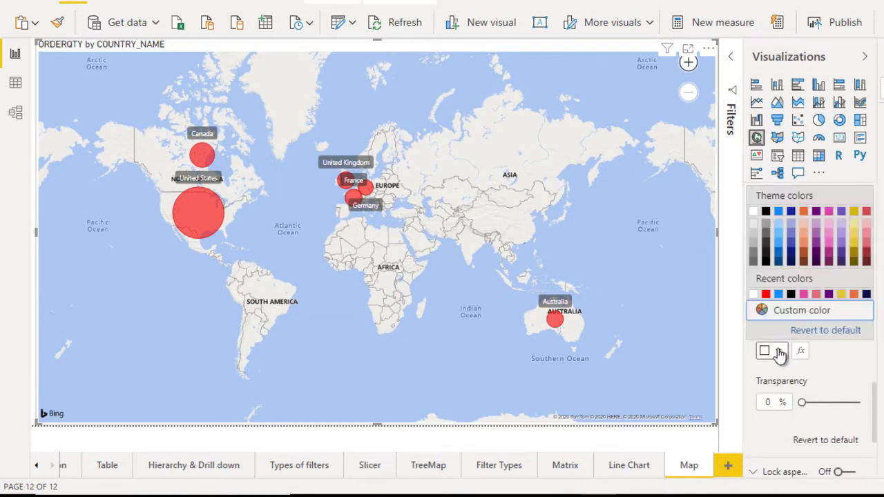
left_click(804, 295)
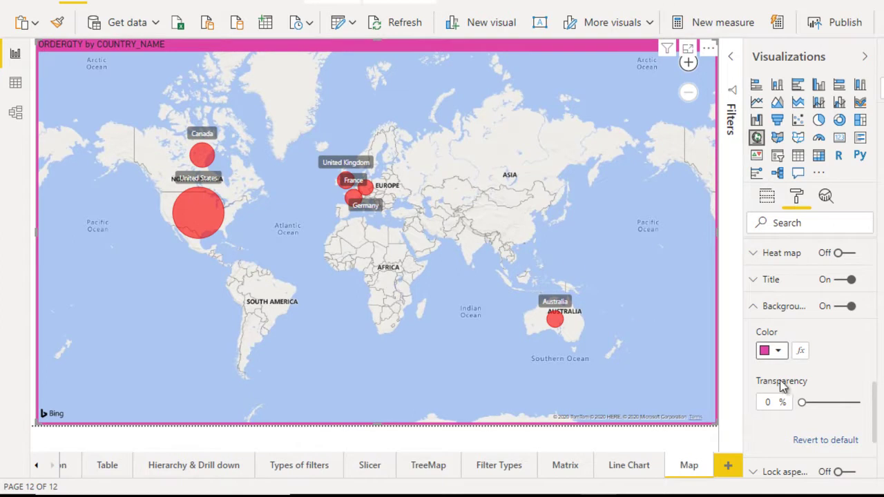
left_click(766, 305)
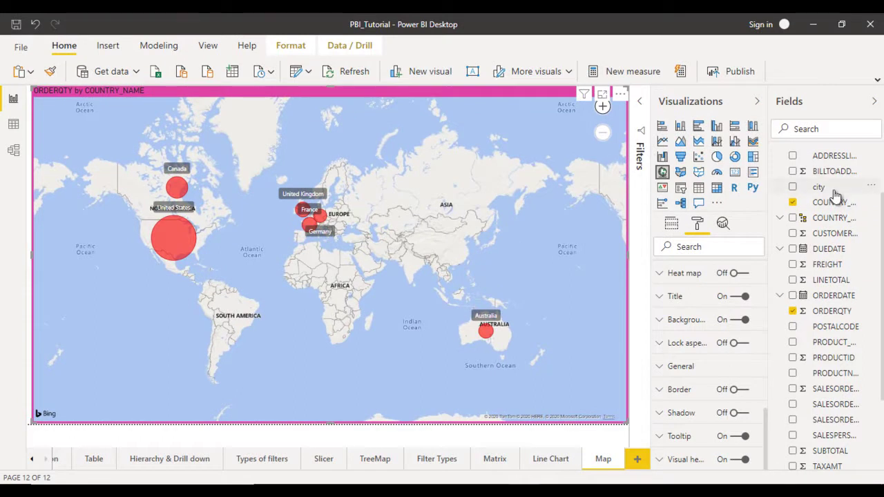
- Replace COUNTRY_NAME with city in the Location well so bubbles plot per city
left_click(673, 226)
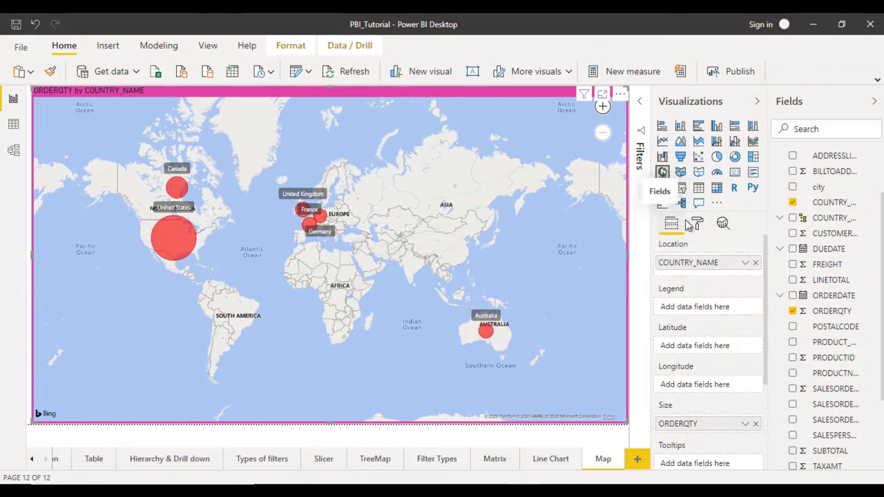
left_click_drag(822, 190, 709, 275)
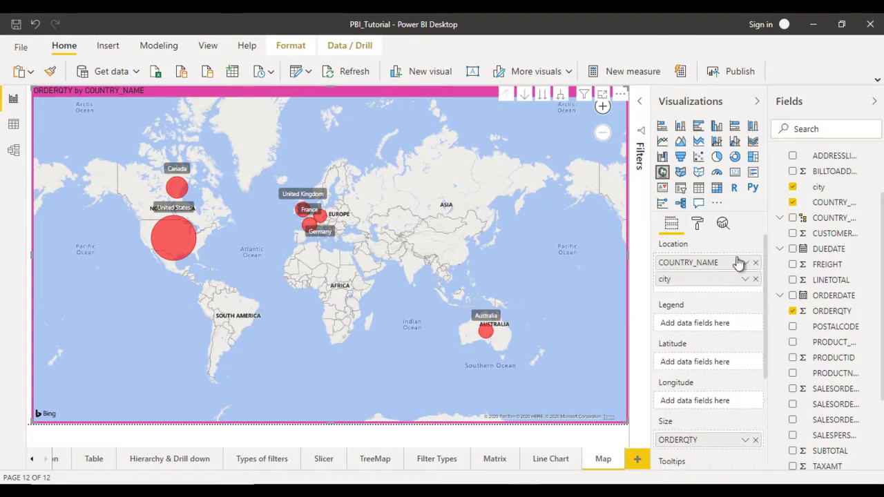
left_click(756, 263)
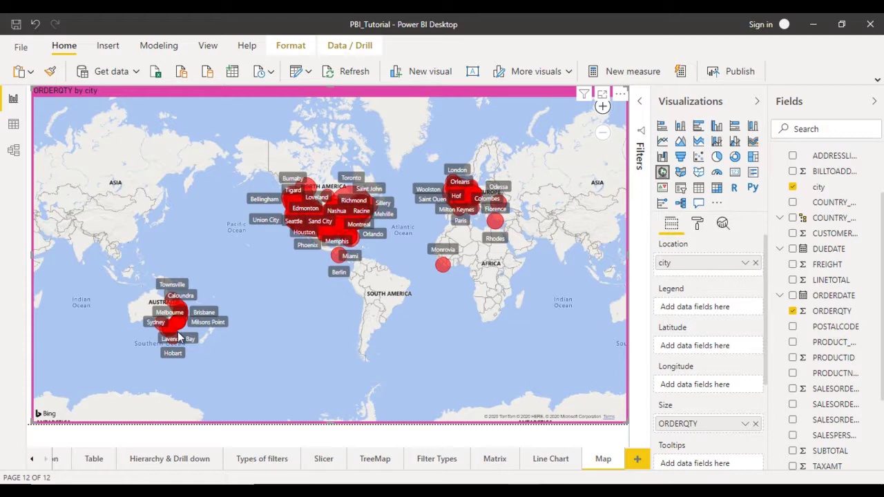
mouse_move(179, 336)
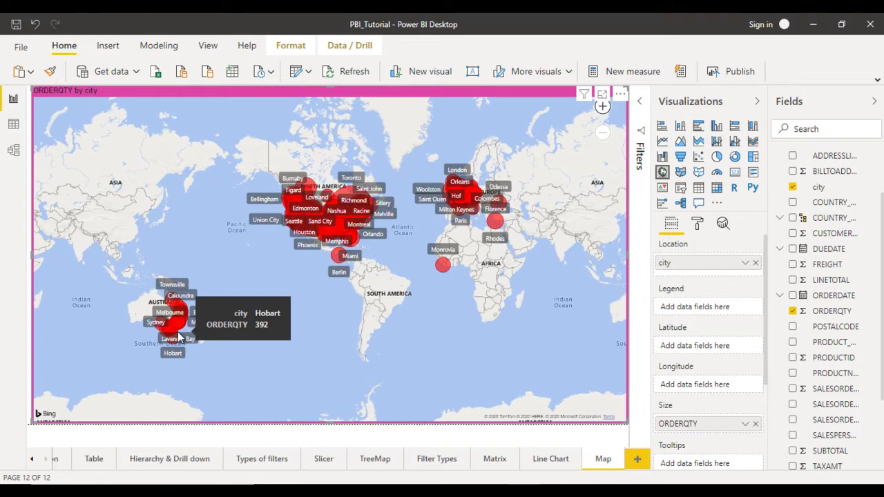